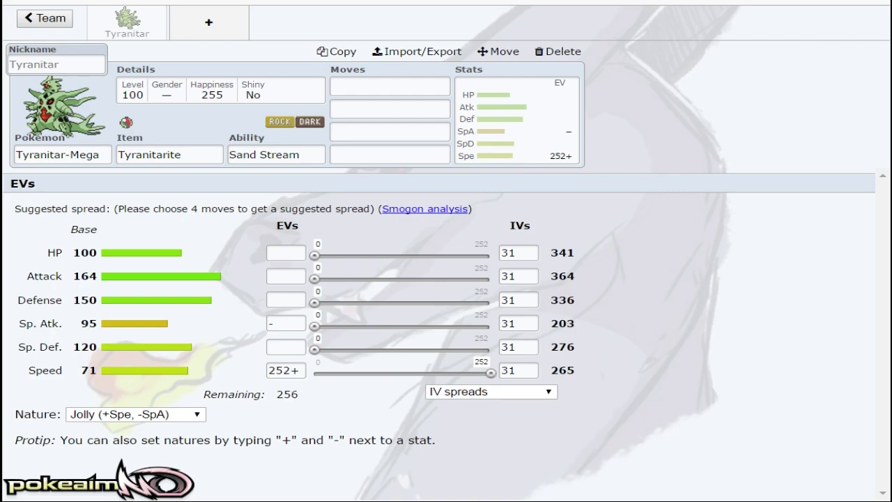
Step: Set Tyranitar's first move to Dragon Dance, using the search term "drag", and reopen its stat settings
click(410, 83)
text(draa)
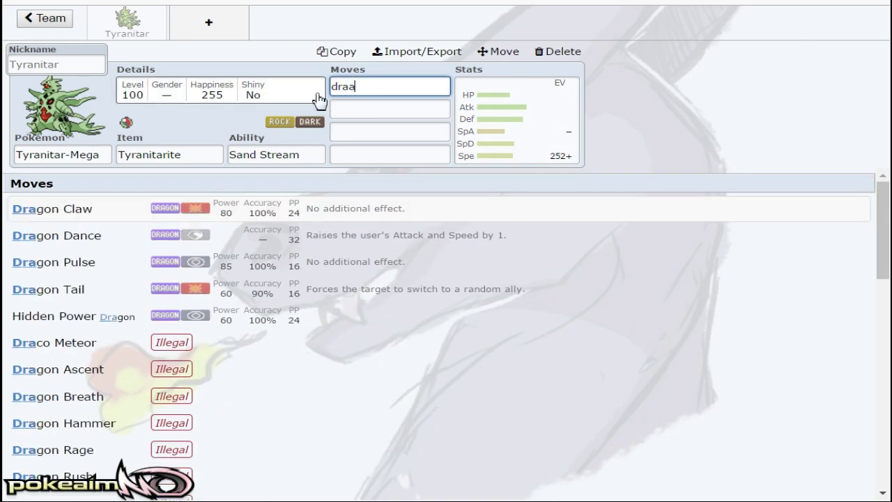
key(BackSpace)
text(g)
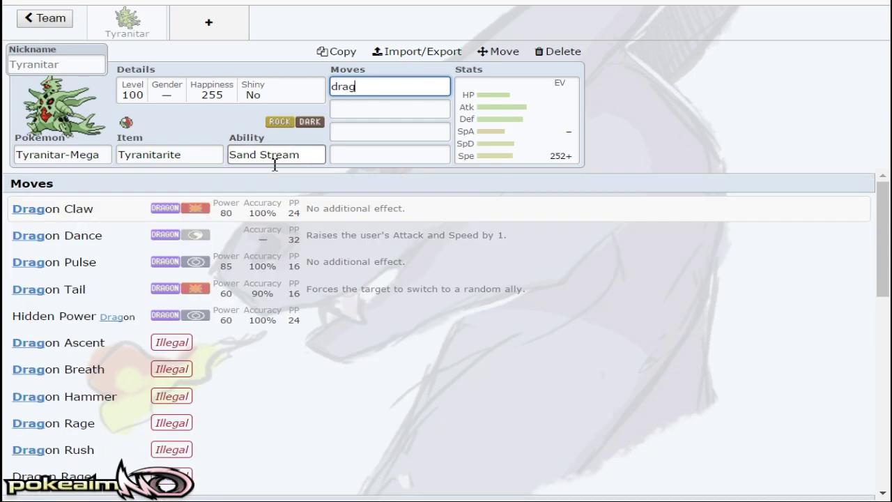
click(28, 234)
click(514, 156)
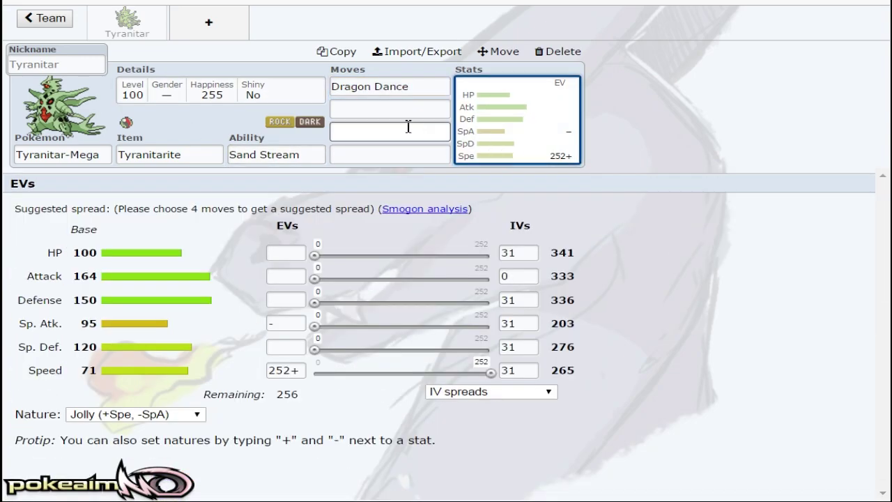
Step: Set Tyranitar's second move to Stone Edge and return to its EV settings
click(395, 111)
click(520, 119)
click(408, 113)
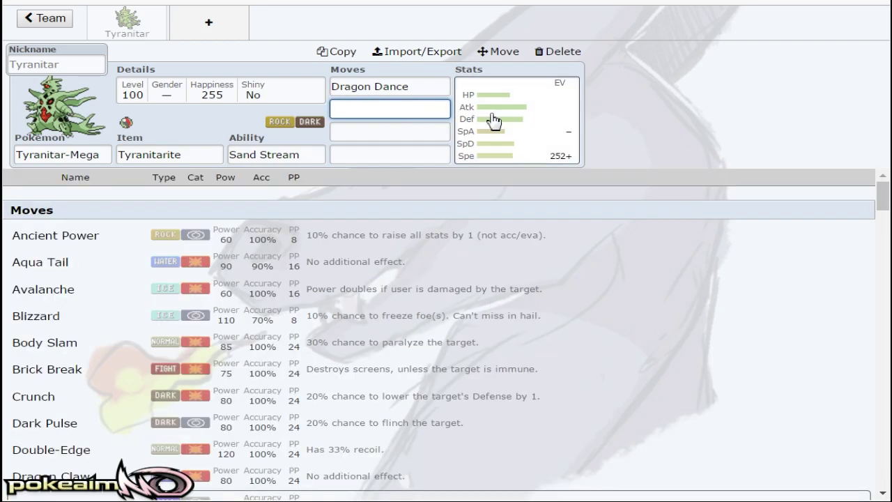
click(492, 119)
click(376, 113)
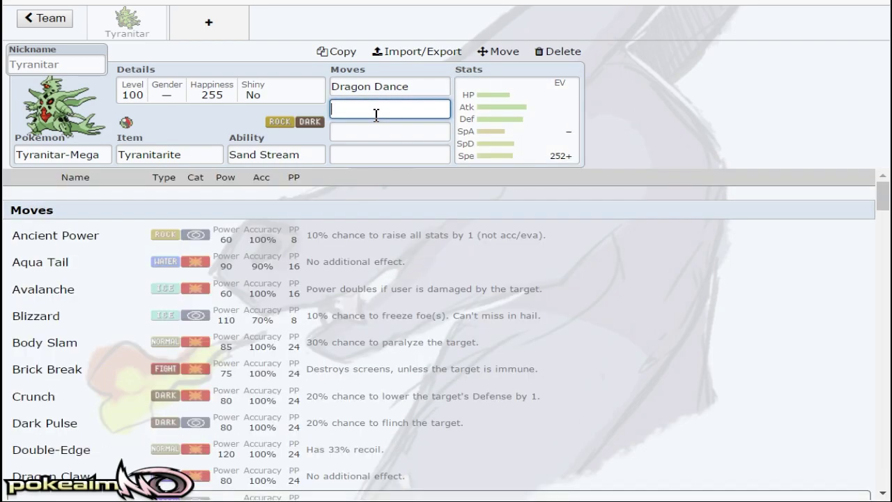
text(ston)
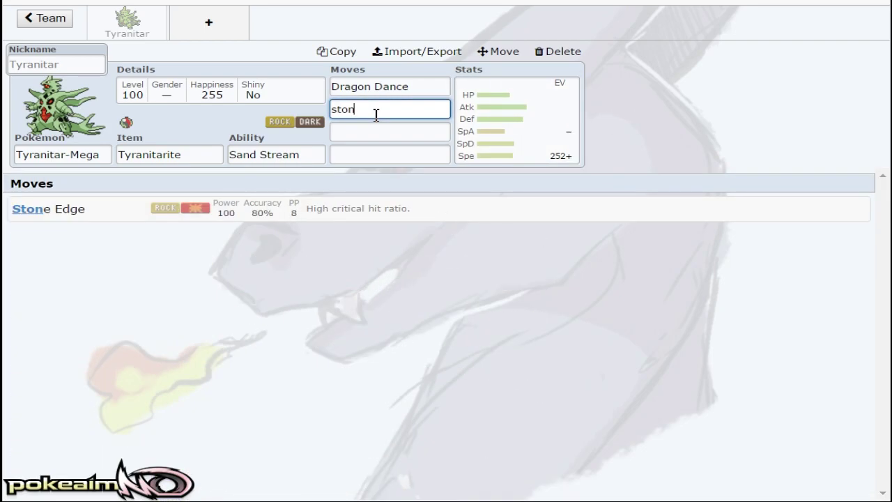
click(305, 207)
click(527, 108)
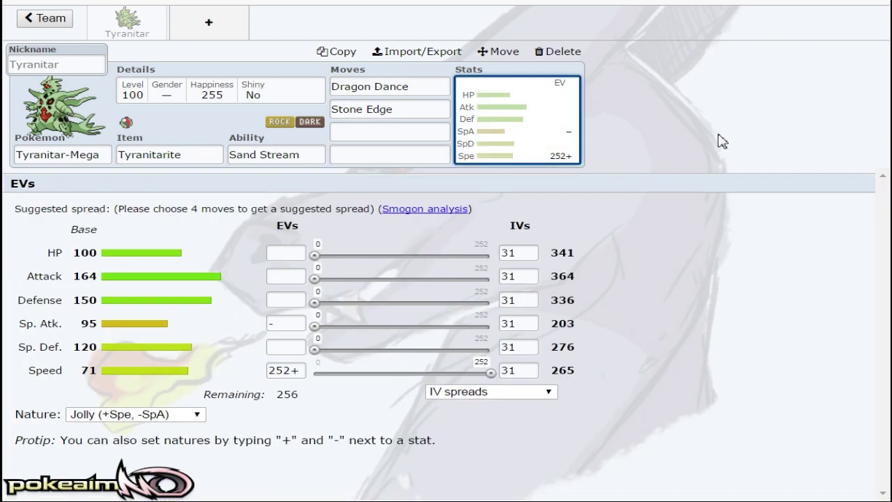
Step: Set Tyranitar's third move to Fire Punch
click(400, 128)
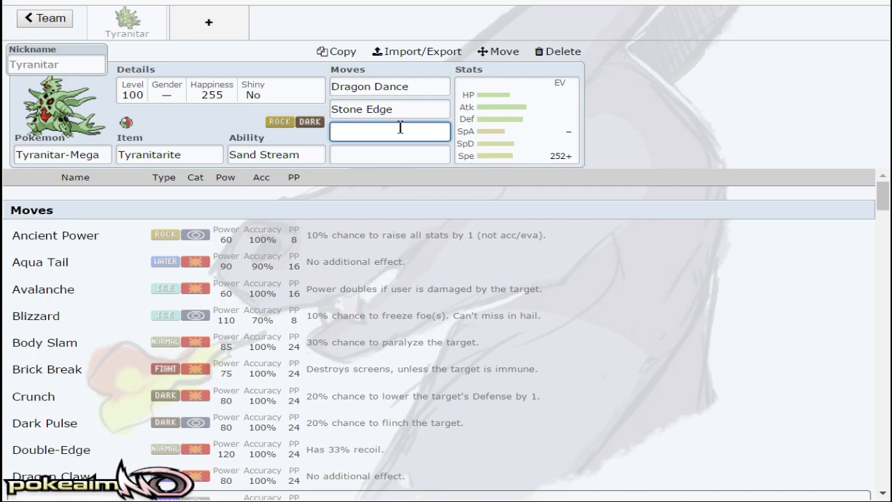
click(506, 134)
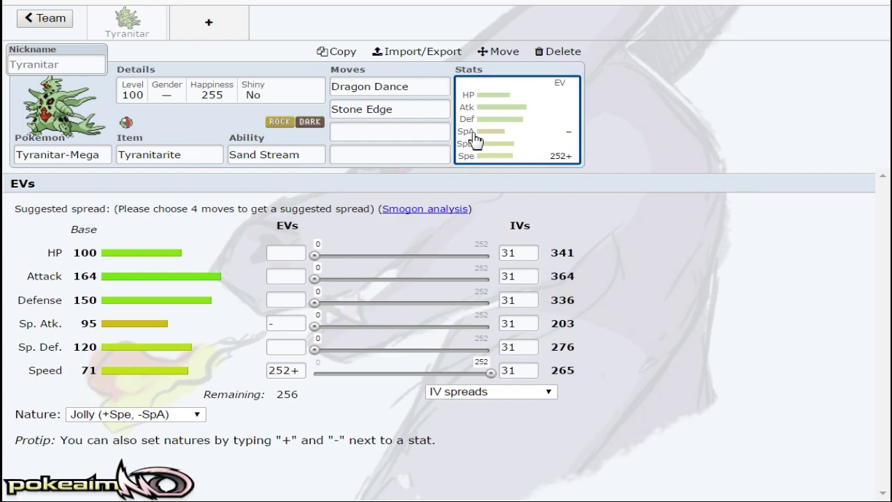
click(405, 132)
text(gitr)
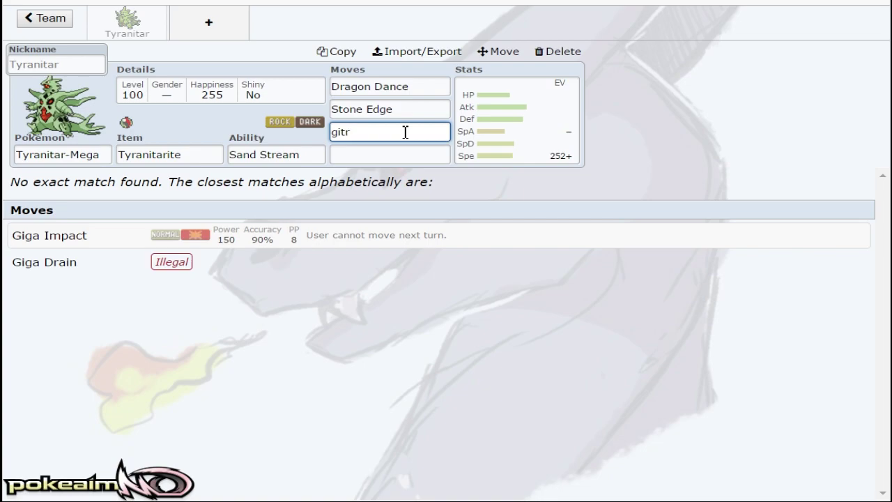
key(ctrl+a)
text(fir)
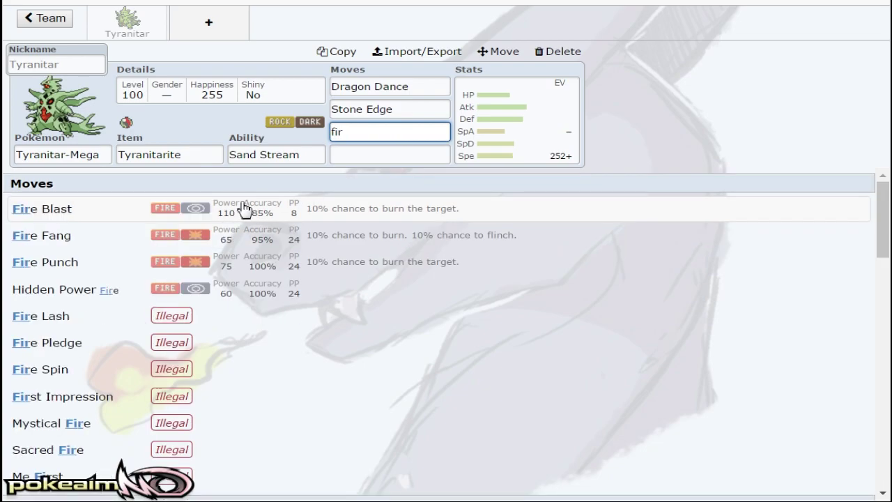
click(188, 262)
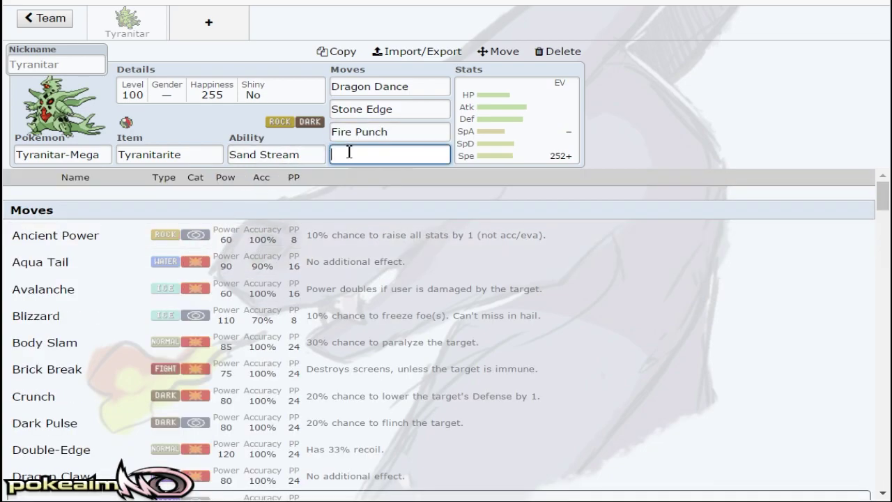
Step: Set the fourth move to Ice Punch and allot 252 EVs to Attack and 4 to Sp. Def
text(ice)
click(184, 268)
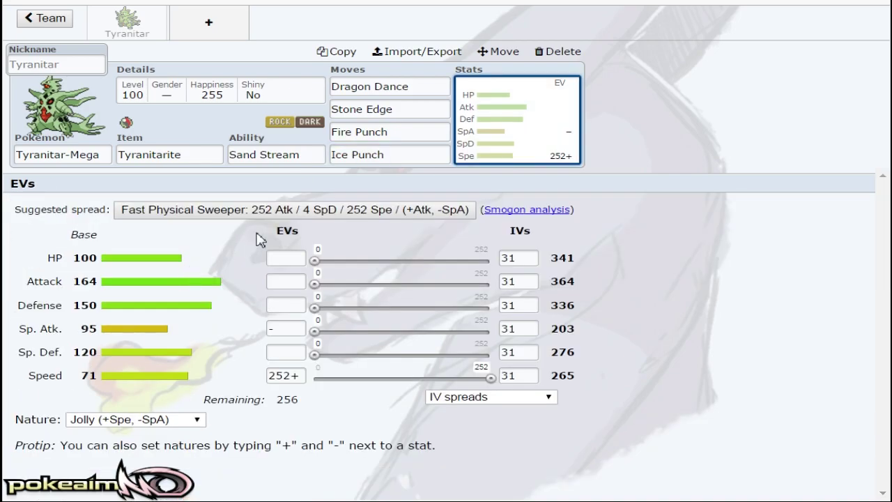
drag(313, 285, 589, 287)
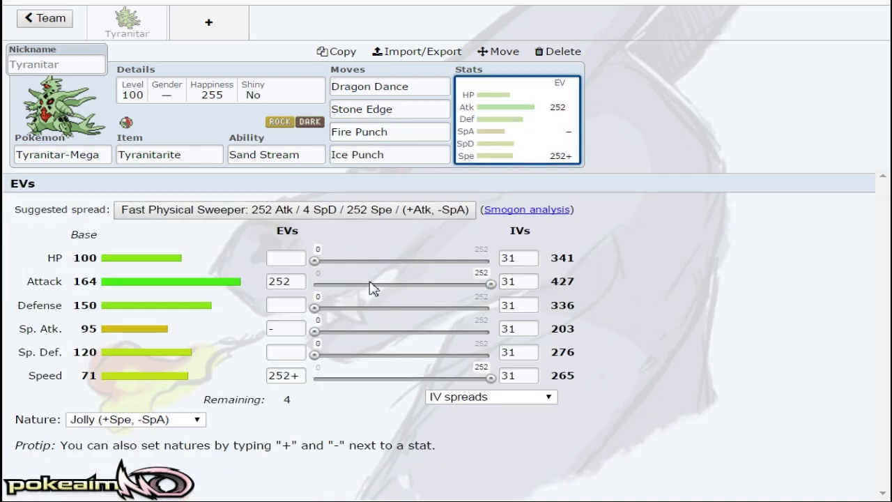
drag(315, 354, 327, 355)
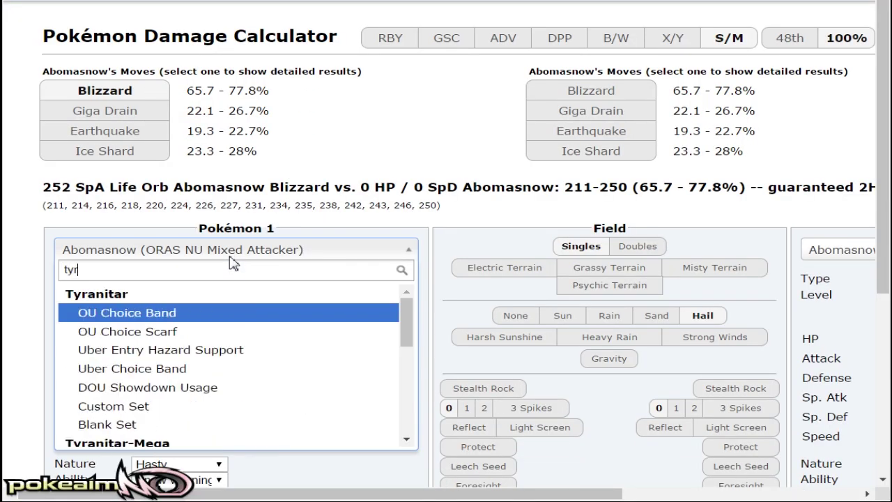
Step: In the Pokémon Damage Calculator, set Pokémon 1 to the Blank Set of Tyranitar-Mega
text(n)
key(BackSpace)
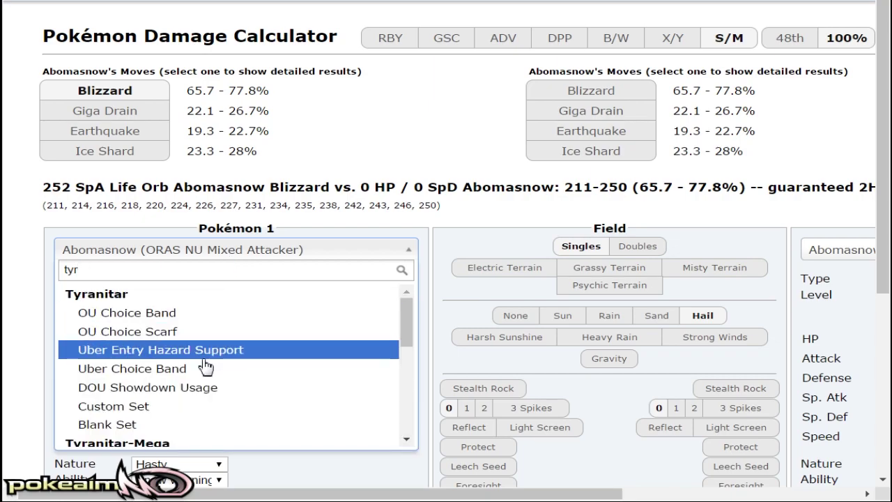
scroll(209, 356, down, 3)
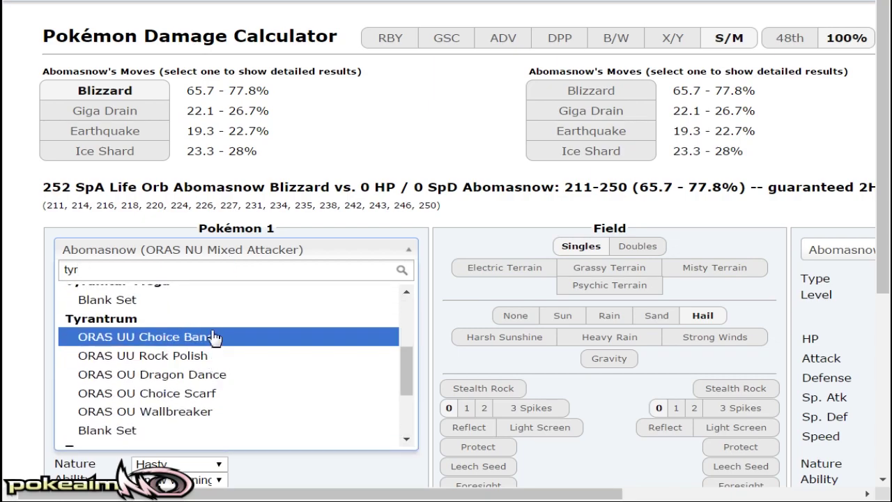
scroll(211, 342, up, 3)
click(178, 382)
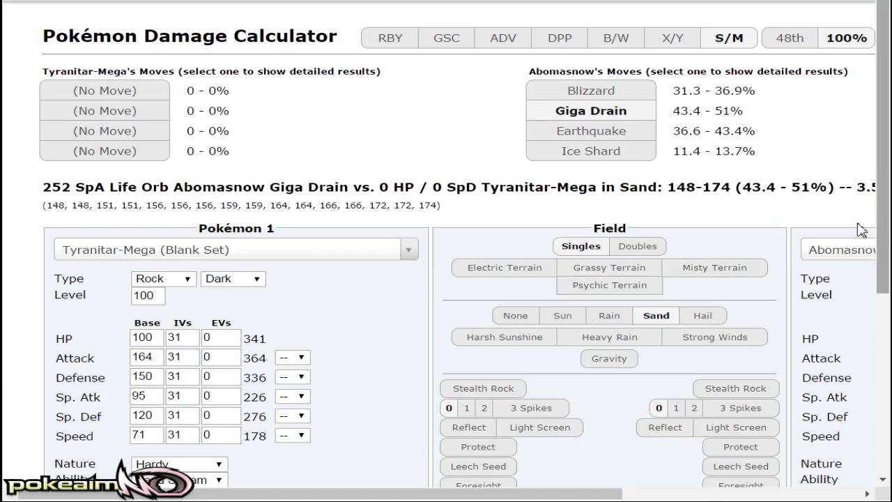
Step: Set Pokémon 2 to Clefable with the UU Calm Mind set
click(832, 251)
text(clef)
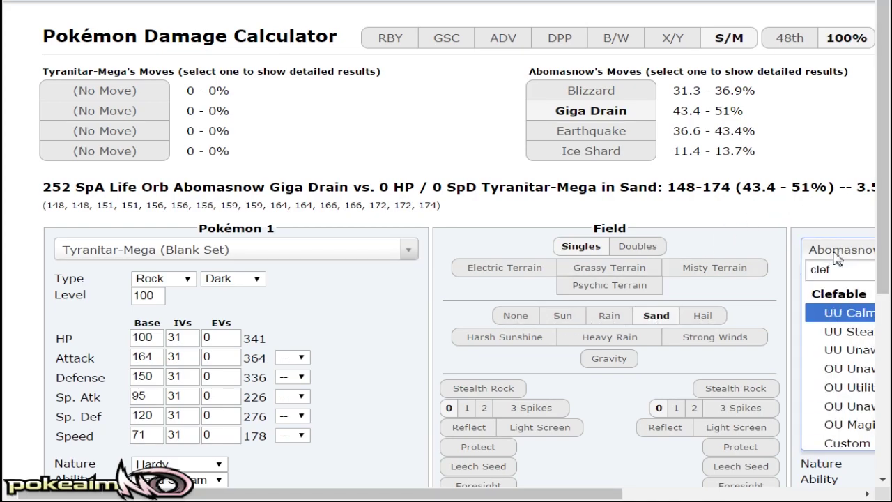
key(Return)
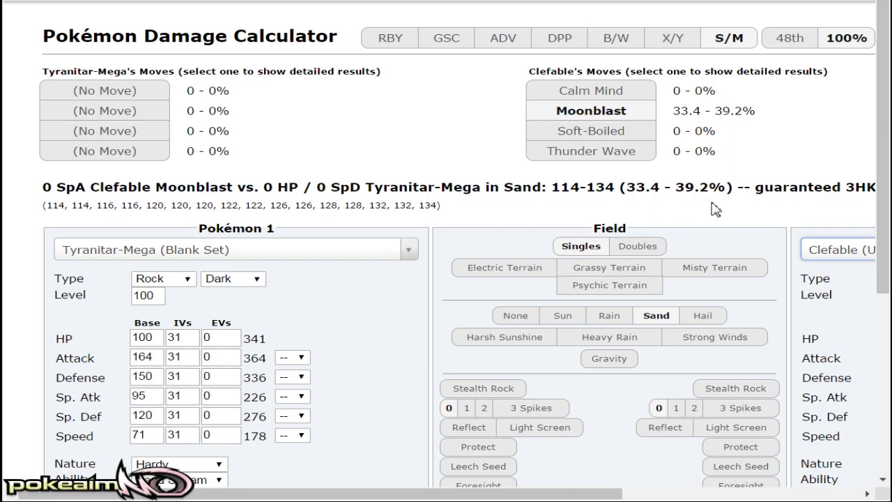
Step: Examine the damage calculation for Clefable's Moonblast against Tyranitar-Mega in Sand
drag(650, 186, 53, 178)
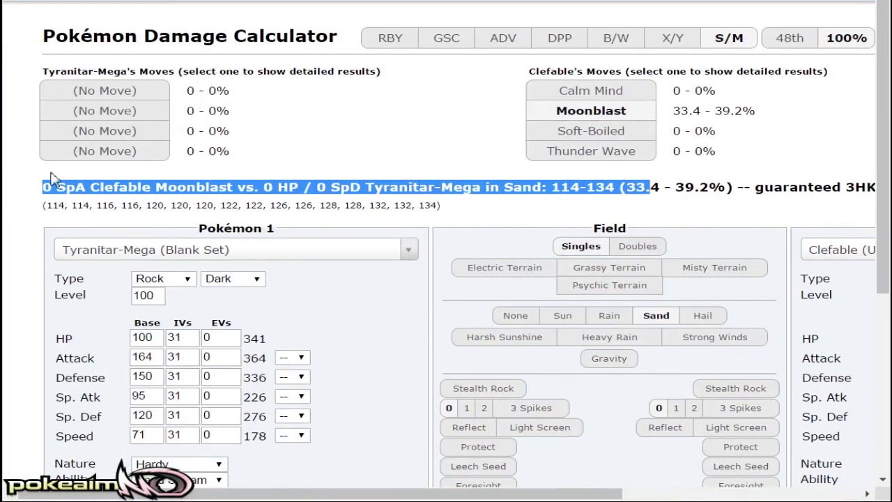
click(687, 179)
drag(762, 179, 875, 186)
click(551, 179)
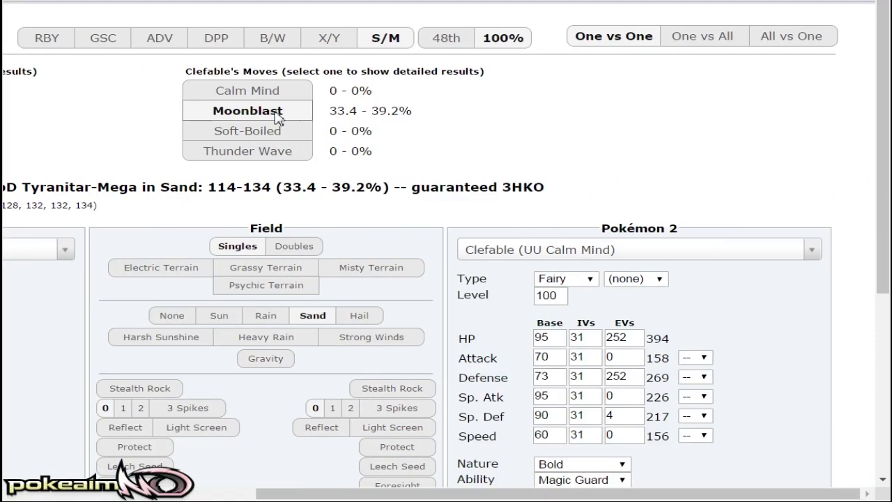
drag(384, 187, 4, 182)
click(428, 179)
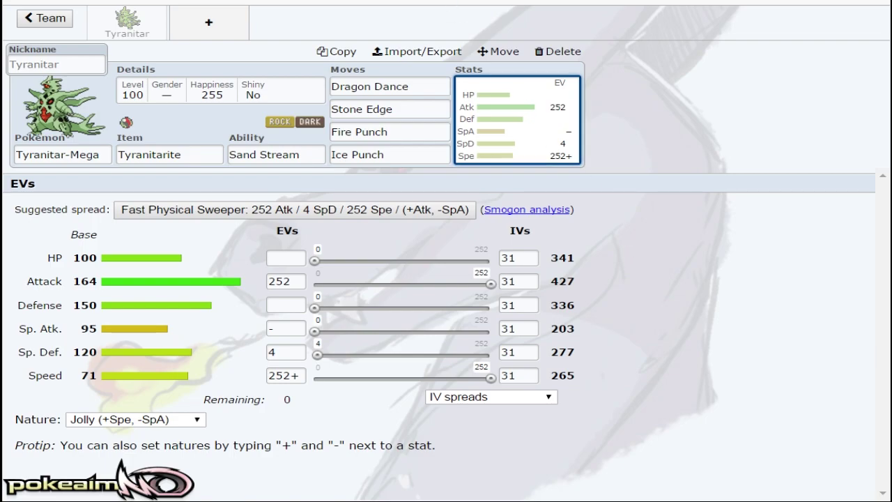
key(ctrl+Tab)
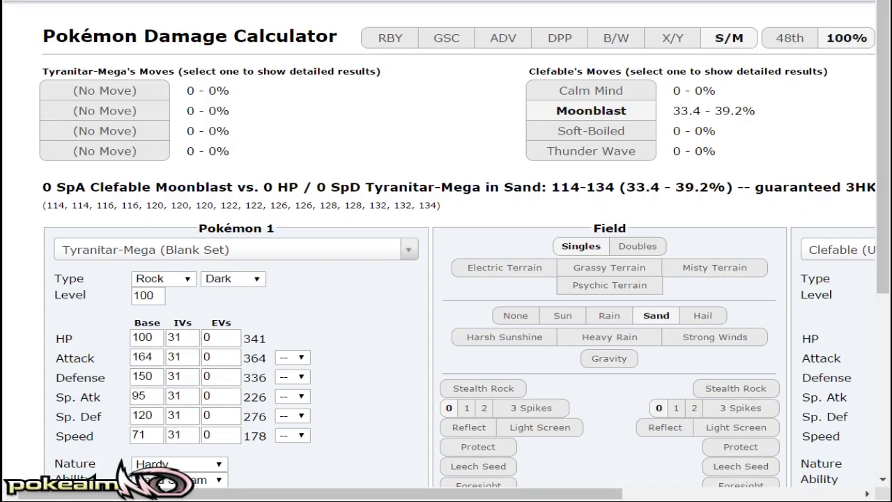
Step: Switch back to the team builder and look through Tyranitar's available moves for the fourth slot, leaving Ice Punch selected
key(ctrl+Tab)
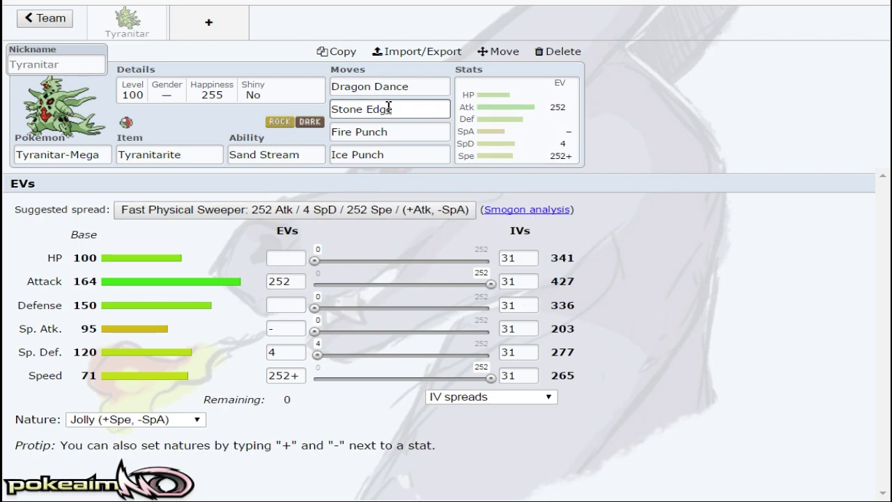
click(416, 149)
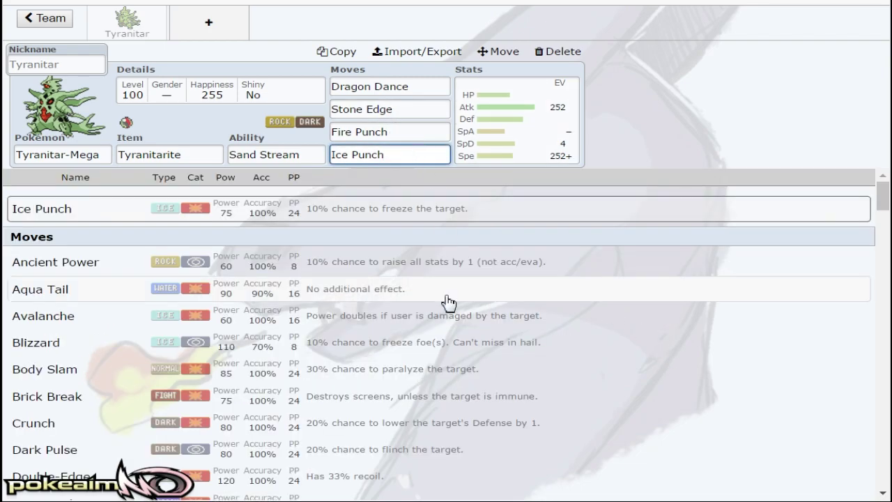
scroll(448, 303, down, 10)
scroll(448, 303, down, 7)
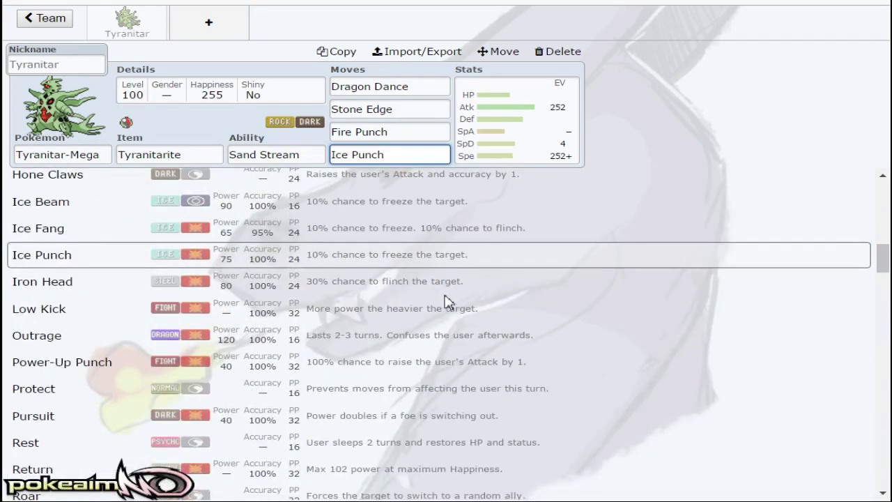
scroll(460, 288, down, 5)
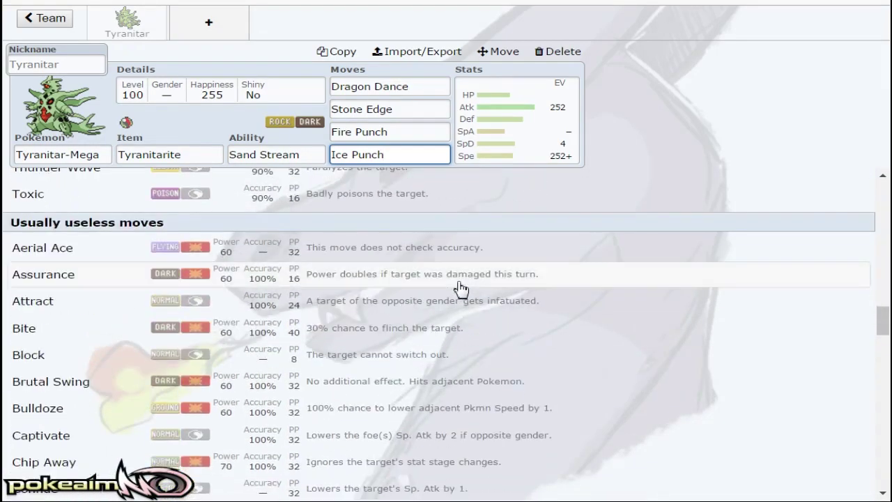
scroll(461, 287, up, 15)
click(508, 110)
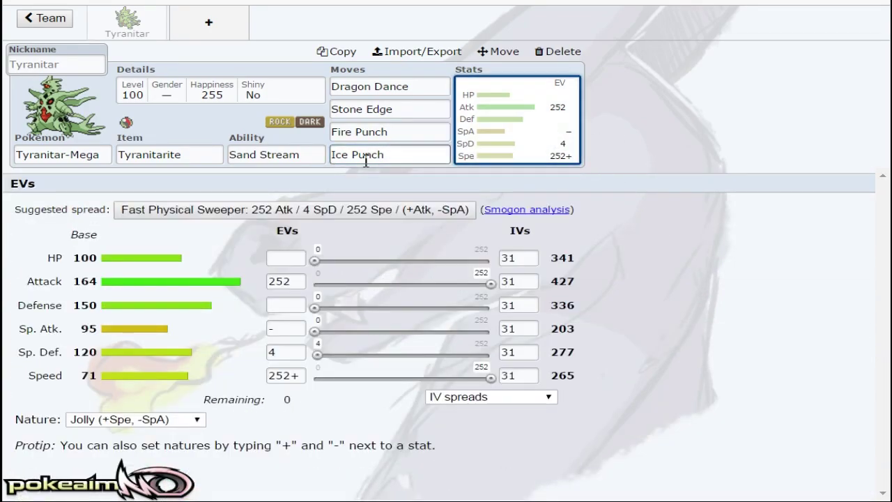
click(386, 89)
click(384, 106)
click(395, 156)
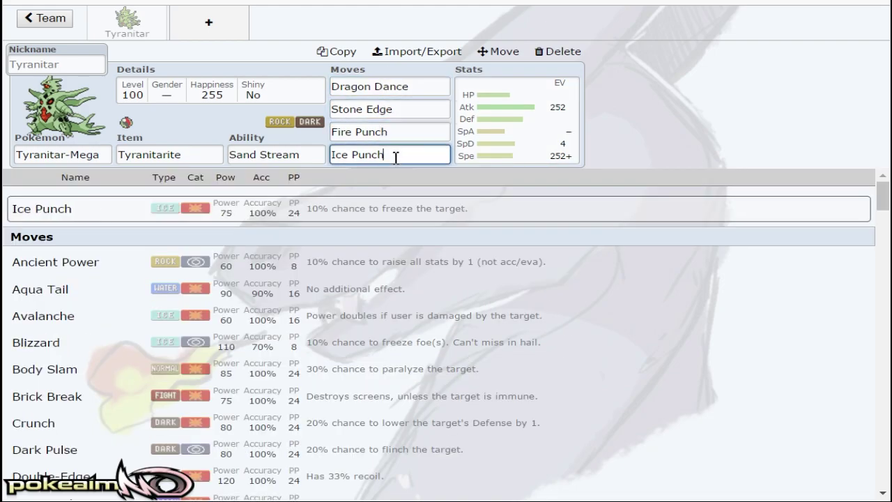
click(400, 128)
click(414, 109)
click(404, 86)
click(404, 155)
click(513, 153)
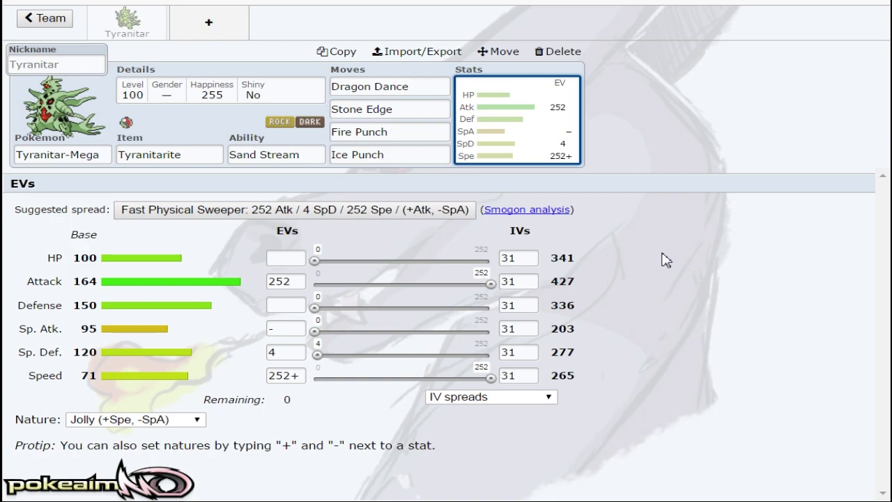
click(436, 109)
click(504, 124)
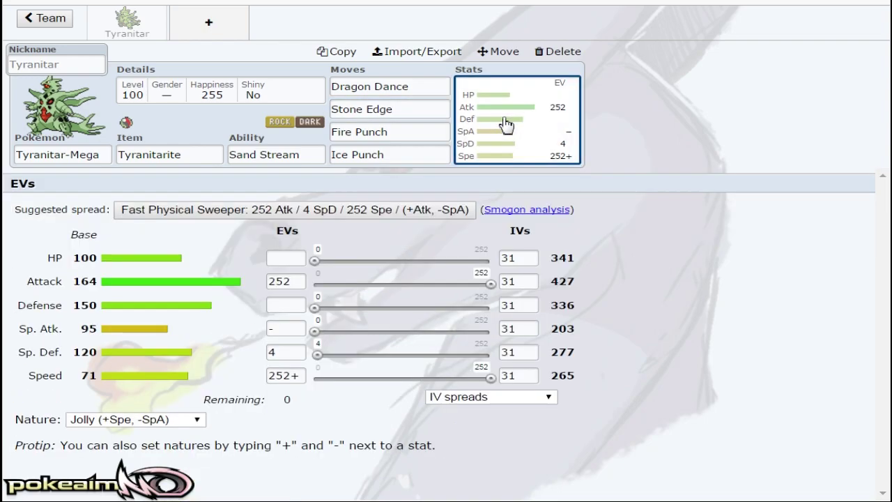
Step: Set Tyranitar's nature to Adamant (+Atk, -SpA)
click(77, 420)
click(128, 235)
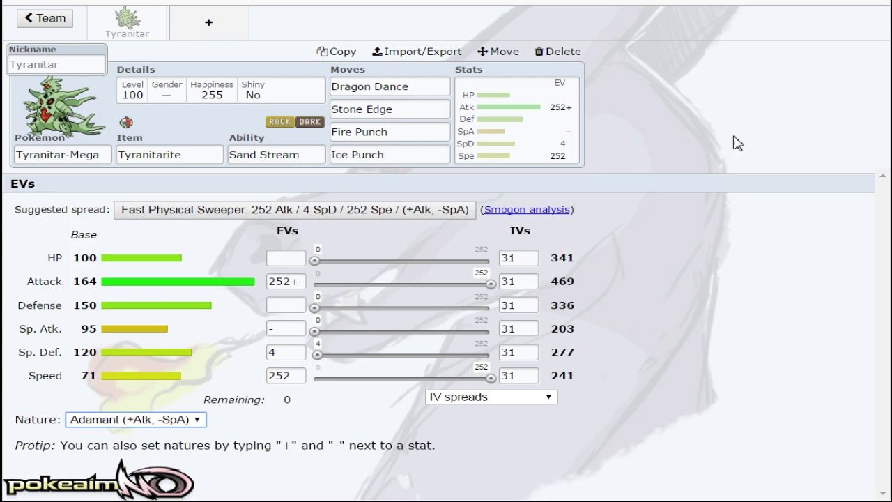
click(686, 259)
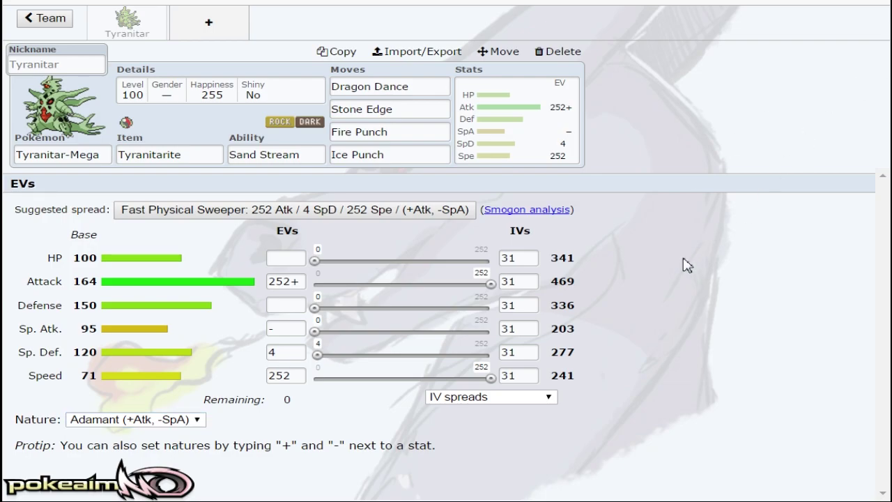
click(140, 419)
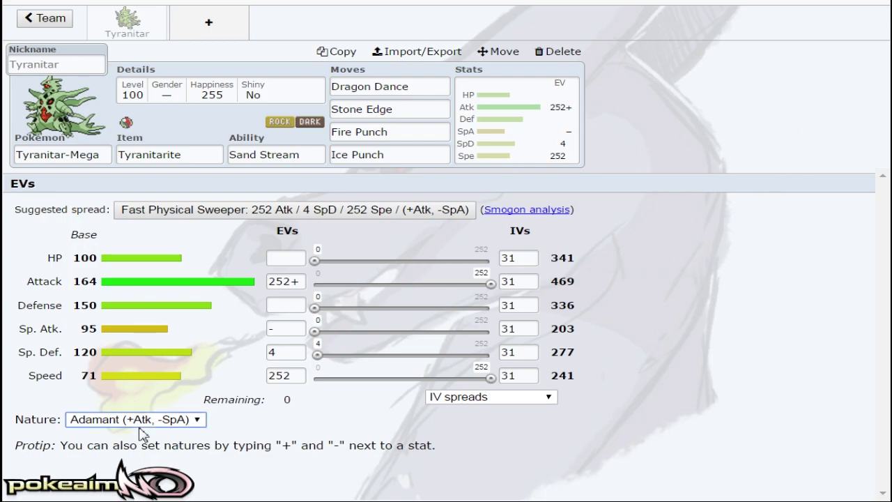
Step: Set Tyranitar's nature to Jolly (+Spe, -SpA)
key(j)
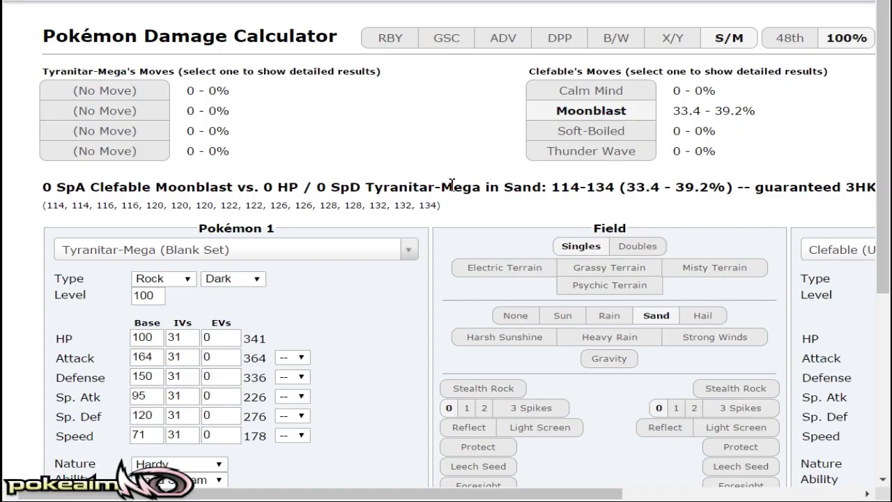
Step: Switch to the damage calculator and set Pokémon 2 to Tangrowth with the OU Assault Vest set
drag(455, 185, 671, 196)
click(672, 200)
click(623, 253)
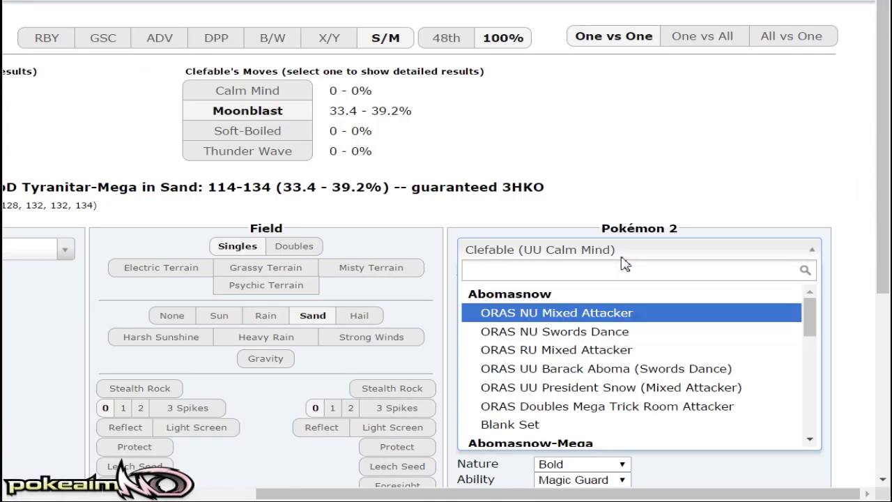
text(tangr)
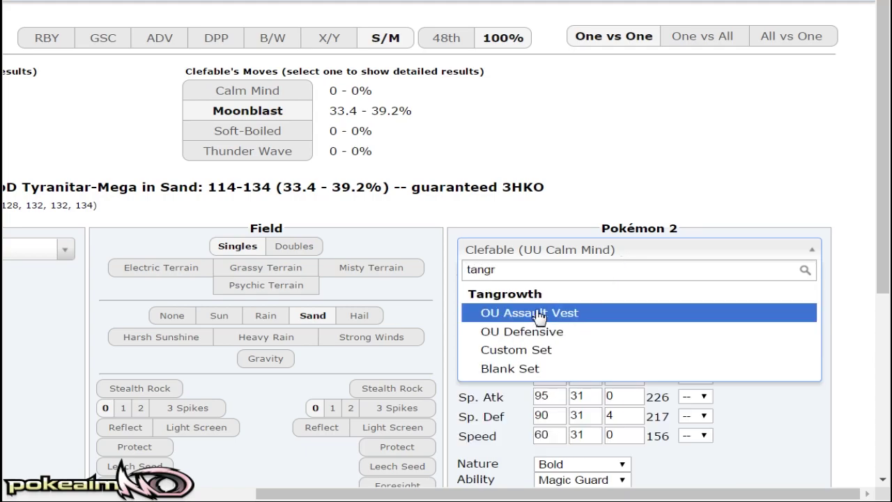
click(492, 313)
Step: Choose Stone Edge as the first move of Tyranitar-Mega
drag(541, 187, 127, 175)
scroll(288, 205, down, 3)
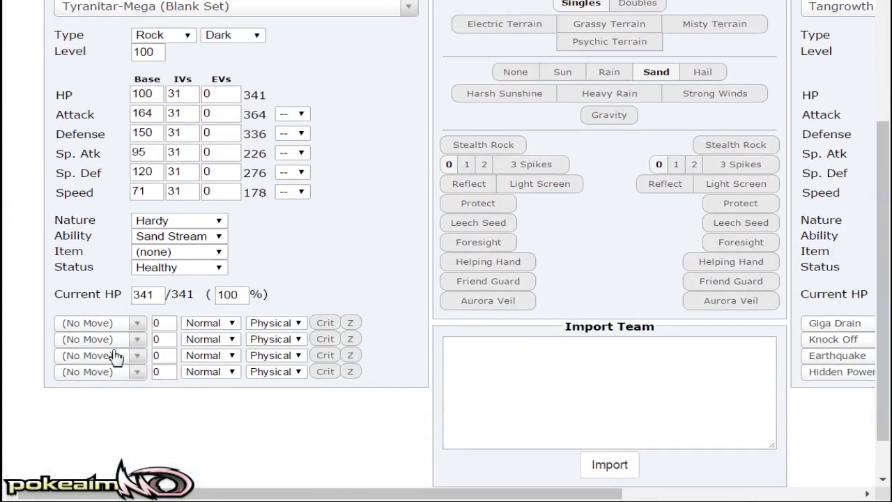
click(98, 322)
text(st)
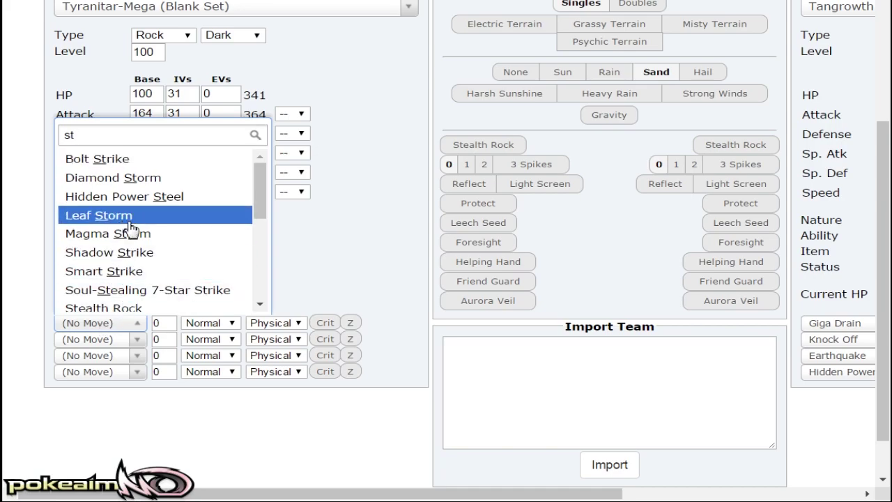
scroll(139, 282, down, 2)
scroll(152, 265, down, 4)
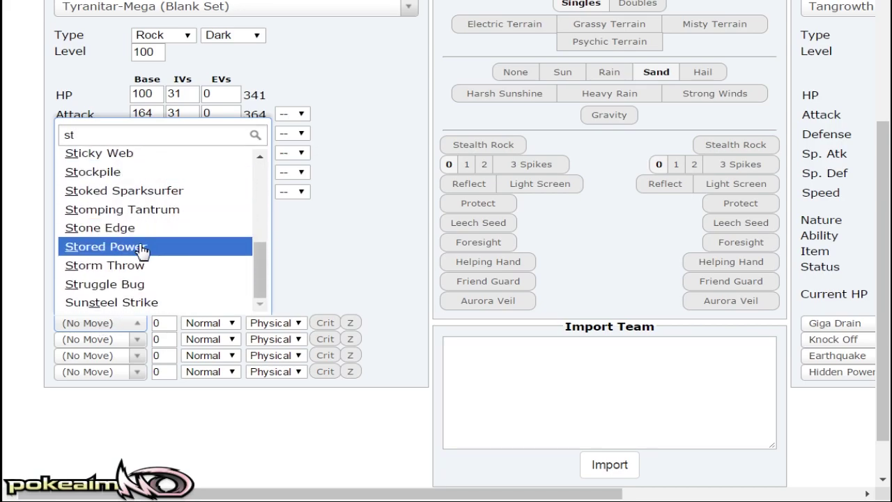
click(142, 230)
Step: Give Tyranitar-Mega 252 Attack EVs and a +1 Attack boost
click(213, 115)
key(BackSpace)
text(252)
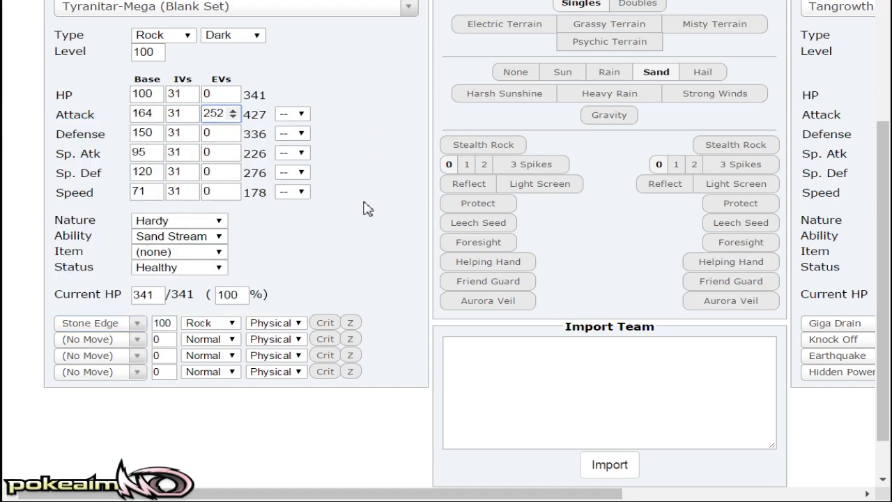
scroll(382, 264, up, 4)
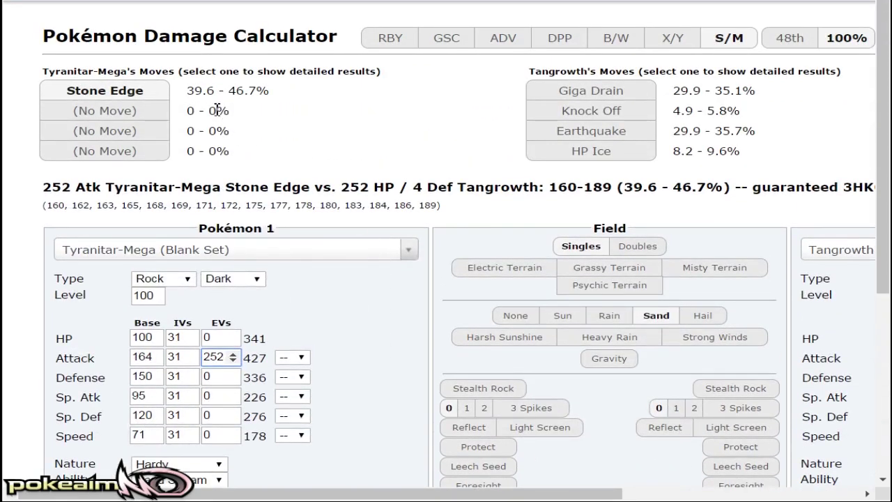
click(205, 91)
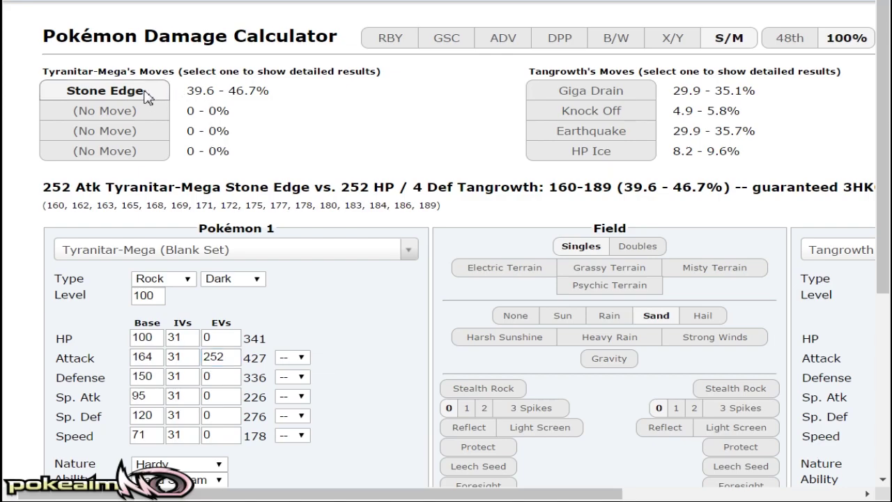
click(292, 357)
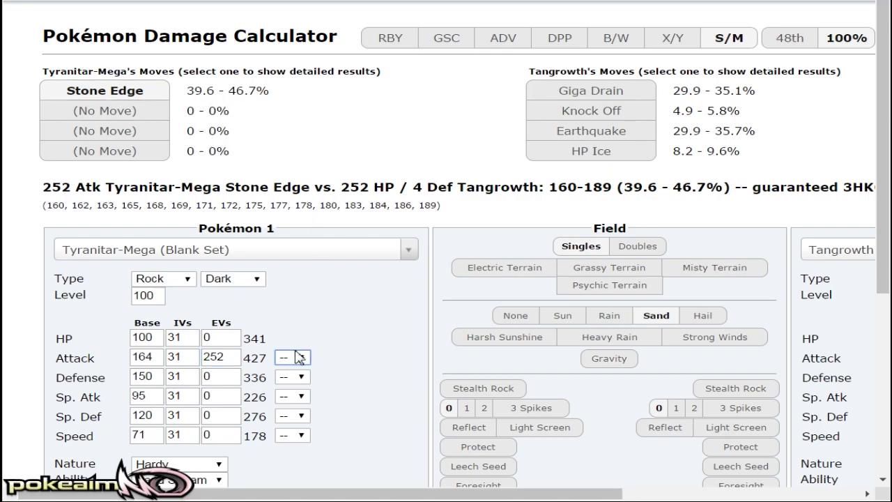
click(294, 250)
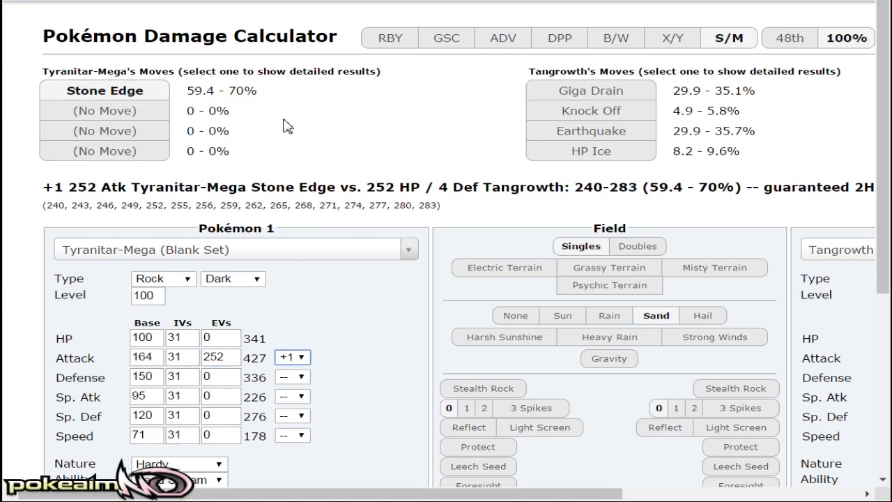
Step: Examine the calculation for Tangrowth's Giga Drain against Tyranitar-Mega, and check Tyranitar's stats in the team builder
click(630, 92)
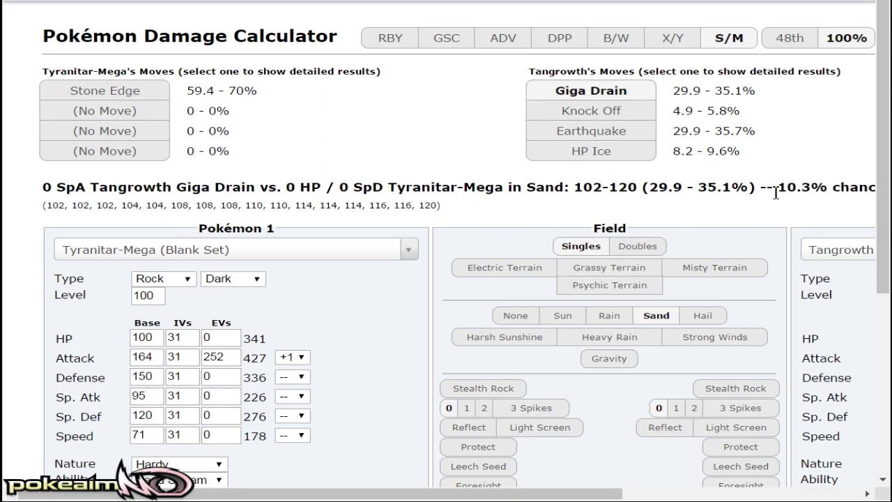
drag(781, 187, 43, 187)
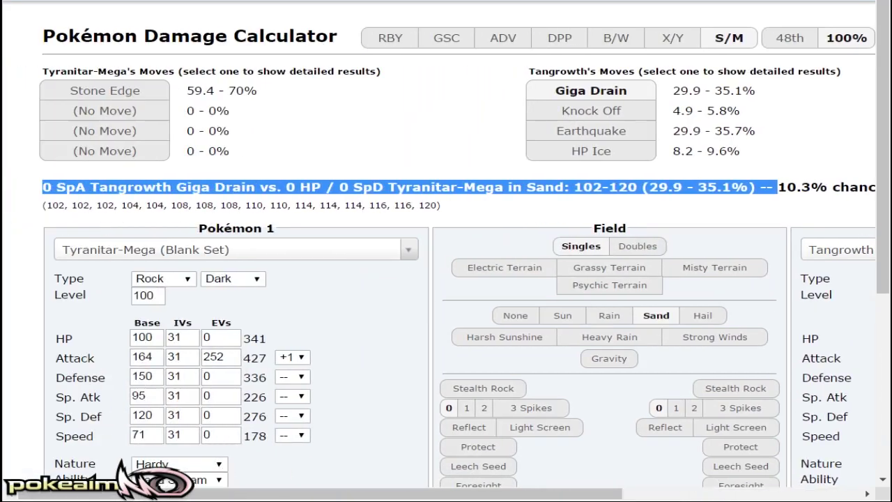
click(342, 187)
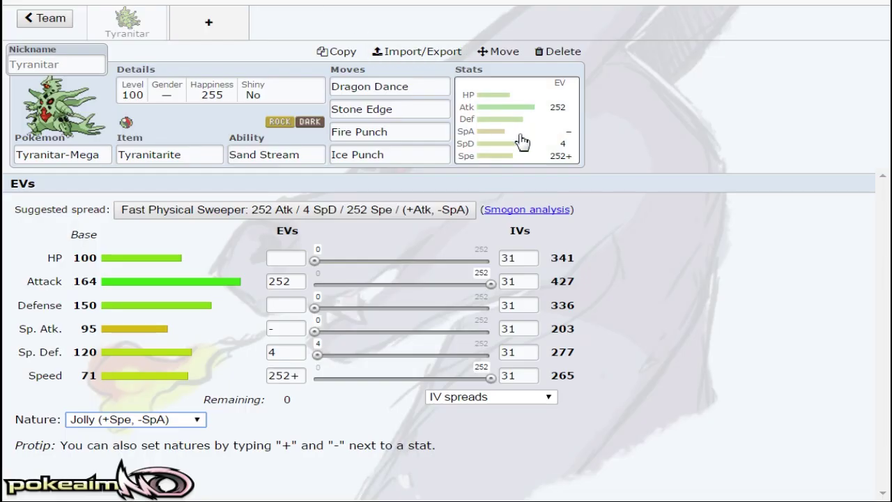
click(521, 142)
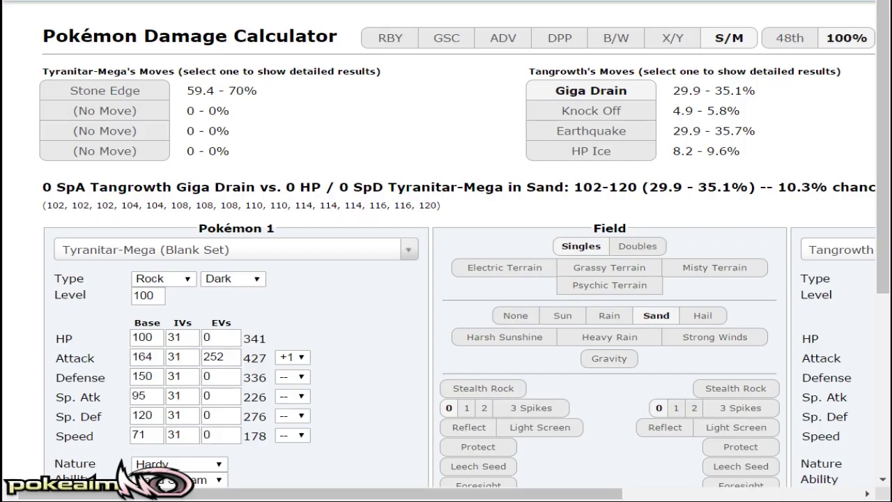
Step: Switch back to the damage calculator and set Pokémon 2 to Magearna with the OU Shift Gear set
scroll(585, 214, right, 5)
click(700, 255)
text(m)
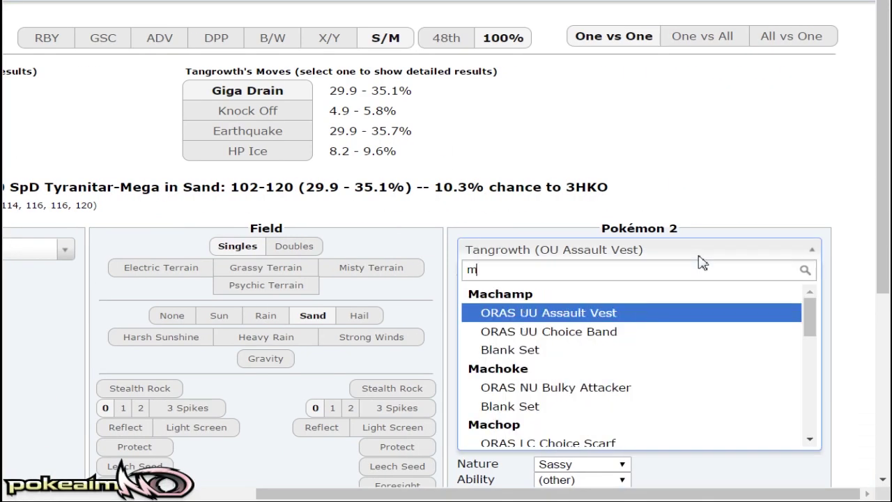
text(agear)
key(Return)
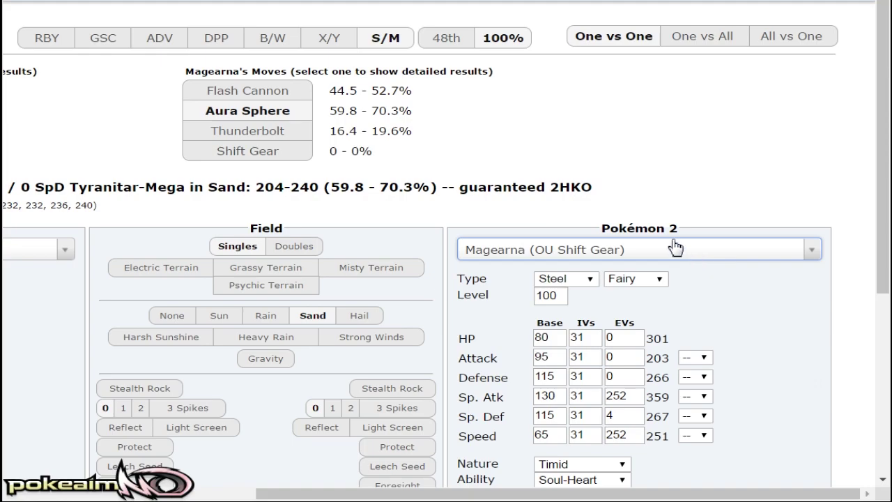
Step: Replace Magearna's Flash Cannon with Fleur Cannon and turn on its Z-move version
scroll(673, 248, down, 1)
scroll(729, 276, down, 1)
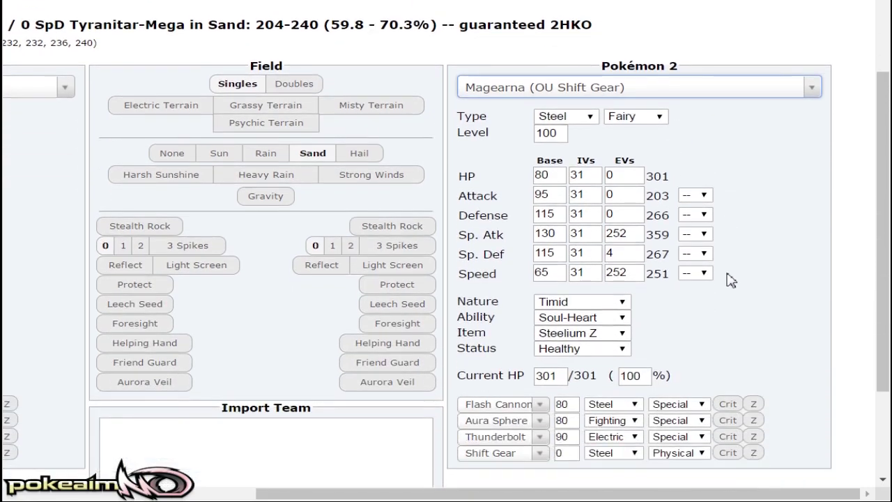
click(523, 407)
text(ty)
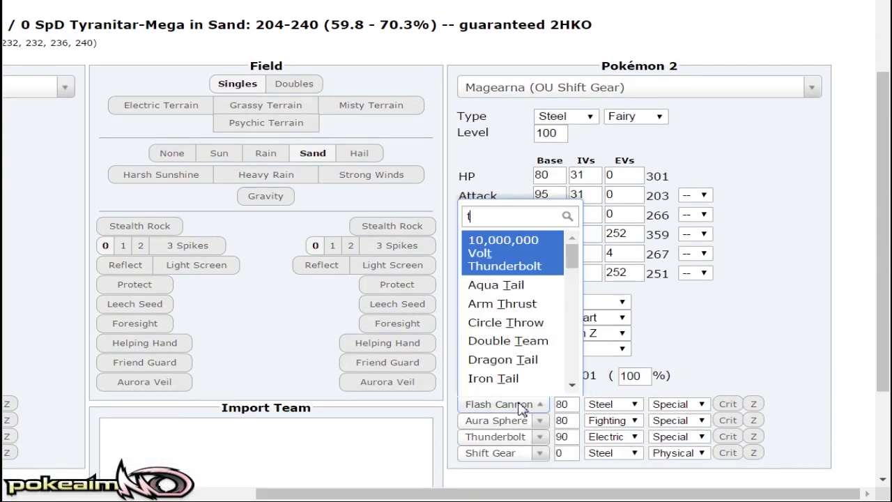
key(BackSpace)
key(BackSpace)
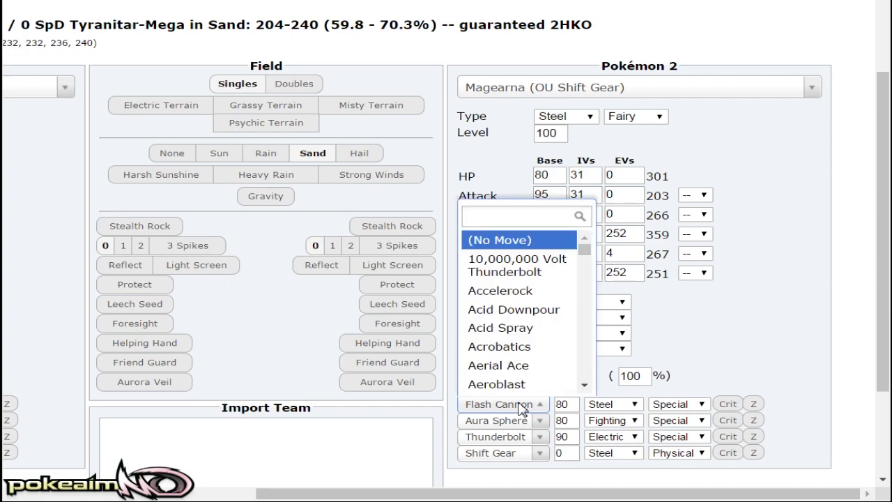
text(flu)
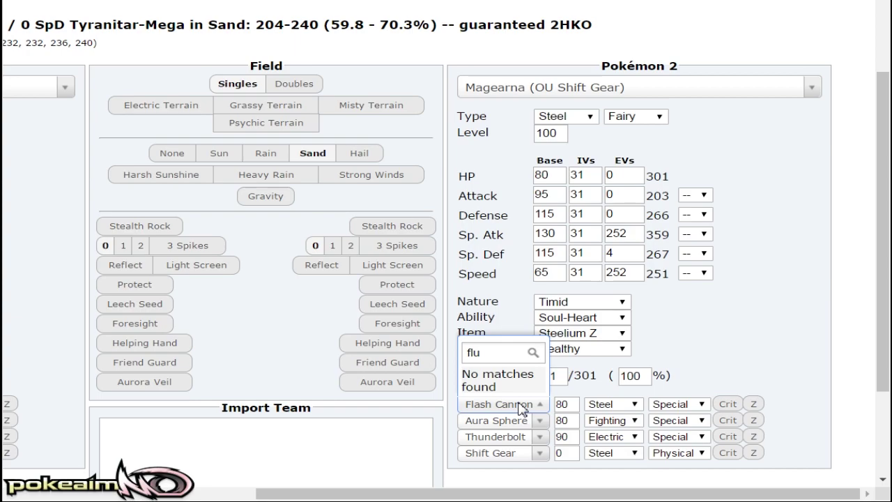
key(BackSpace)
text(e)
click(519, 384)
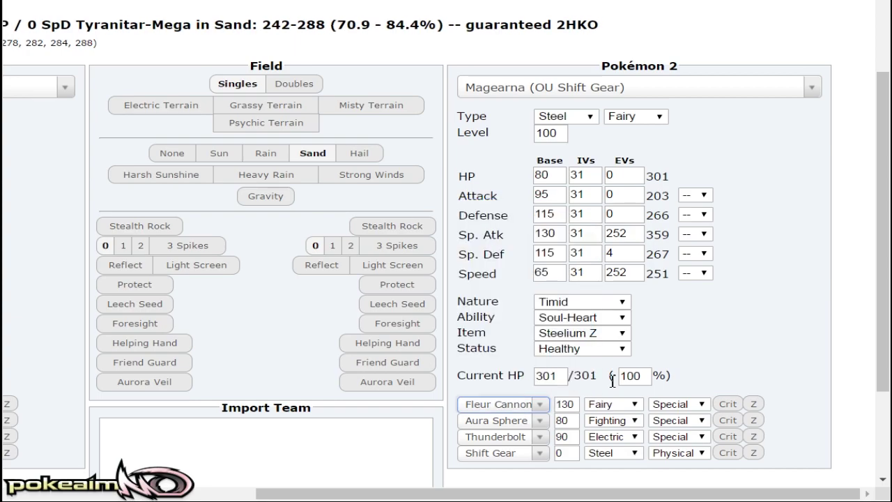
click(752, 404)
Step: Examine the full damage calculation for Magearna's Twinkle Tackle against Tyranitar-Mega in Sand
scroll(539, 168, up, 3)
drag(432, 187, 388, 186)
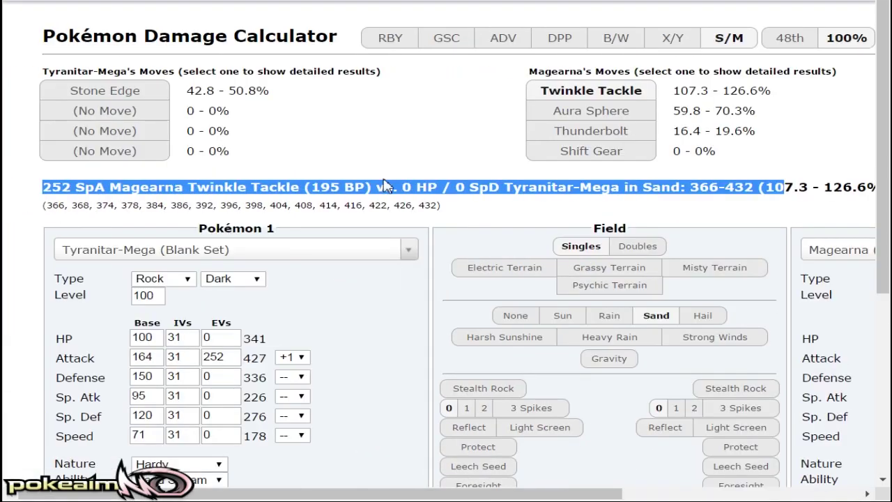
click(382, 187)
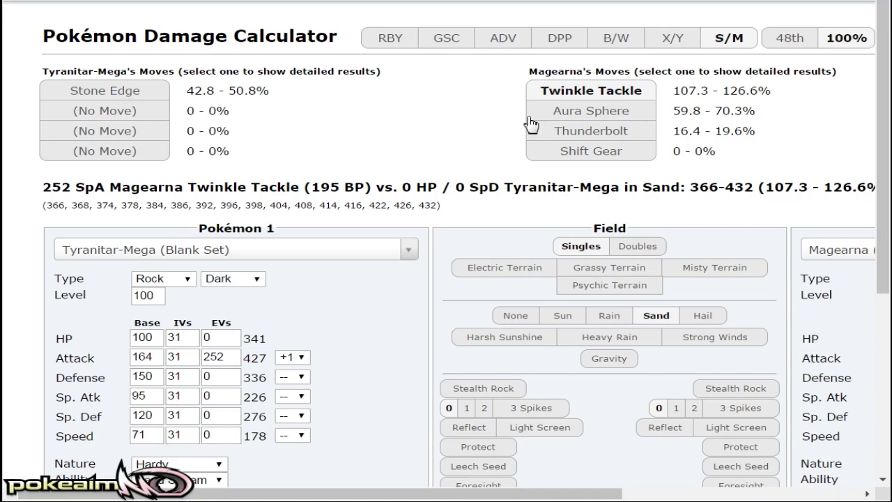
drag(776, 143, 598, 210)
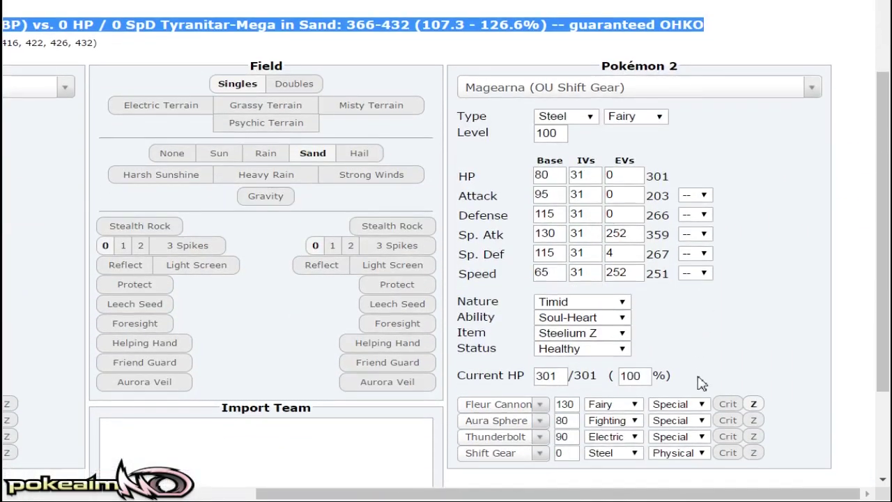
scroll(598, 210, up, 2)
click(740, 174)
drag(704, 186, 28, 43)
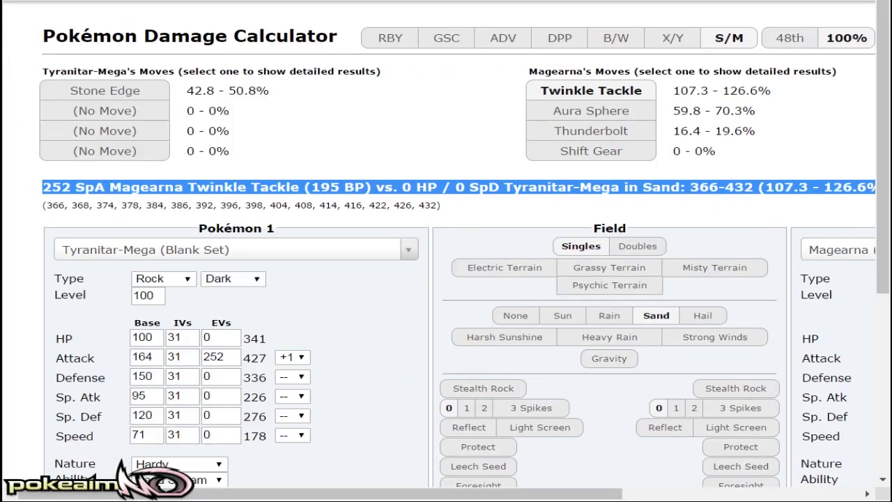
key(alt+Tab)
key(alt+Tab)
Step: Choose Fire Punch as the second move of Tyranitar-Mega
scroll(285, 193, down, 2)
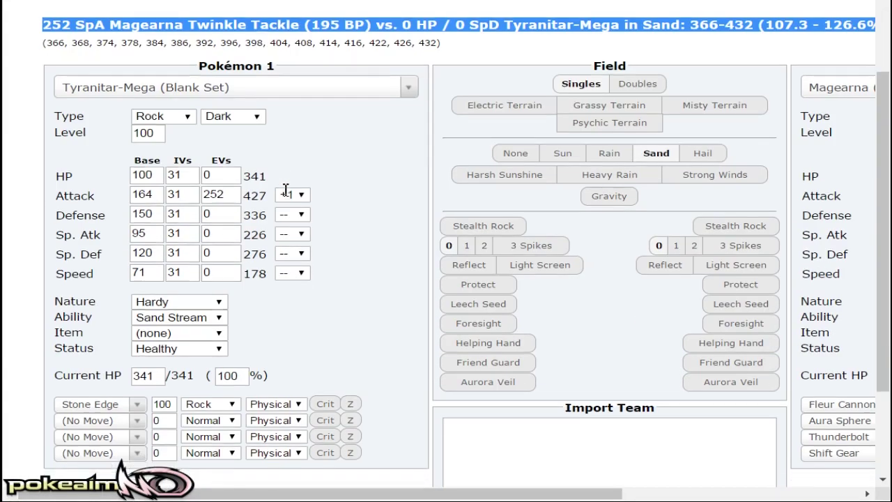
scroll(289, 219, up, 2)
scroll(298, 224, down, 2)
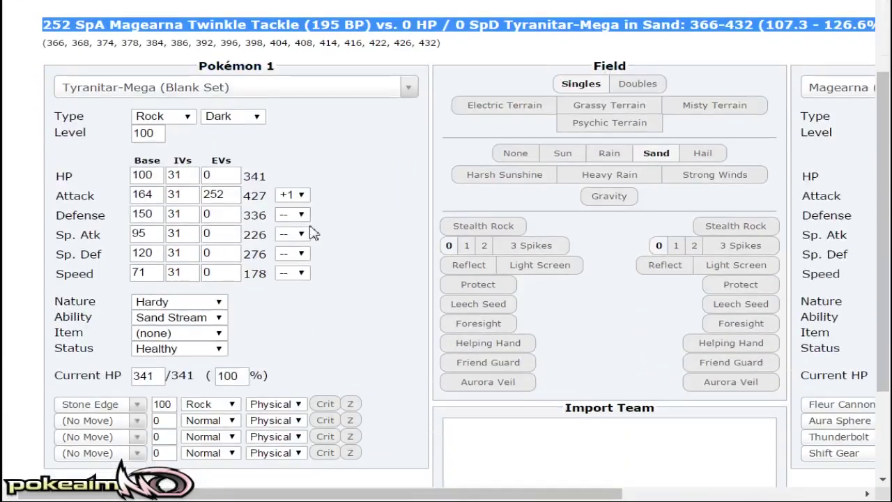
click(113, 424)
text(fire)
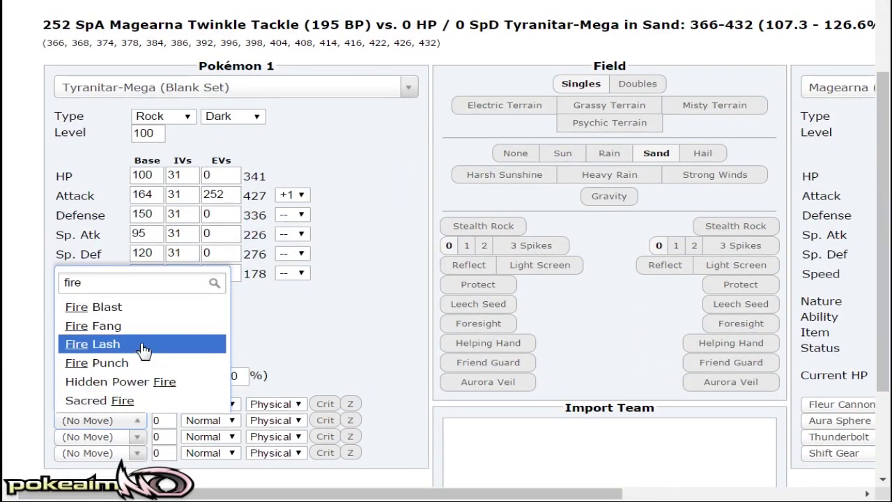
click(96, 362)
Step: Examine the damage calculation for the boosted Fire Punch of Tyranitar-Mega against Magearna
scroll(170, 143, up, 2)
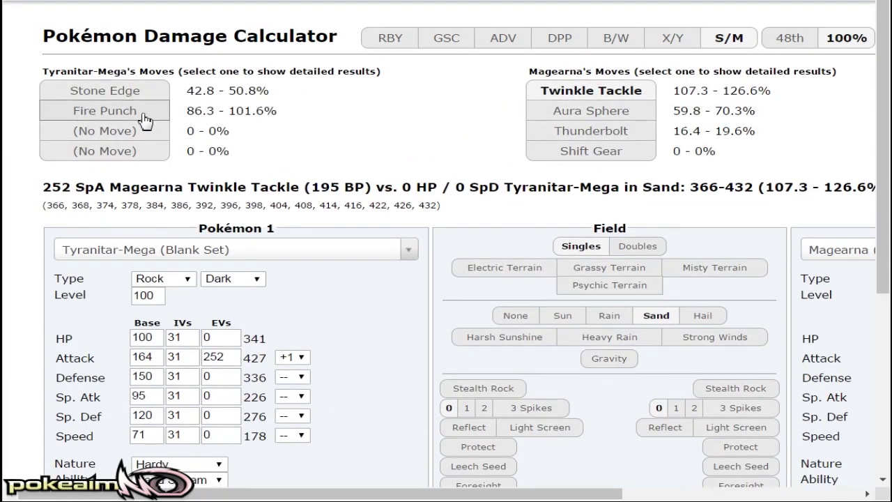
click(146, 113)
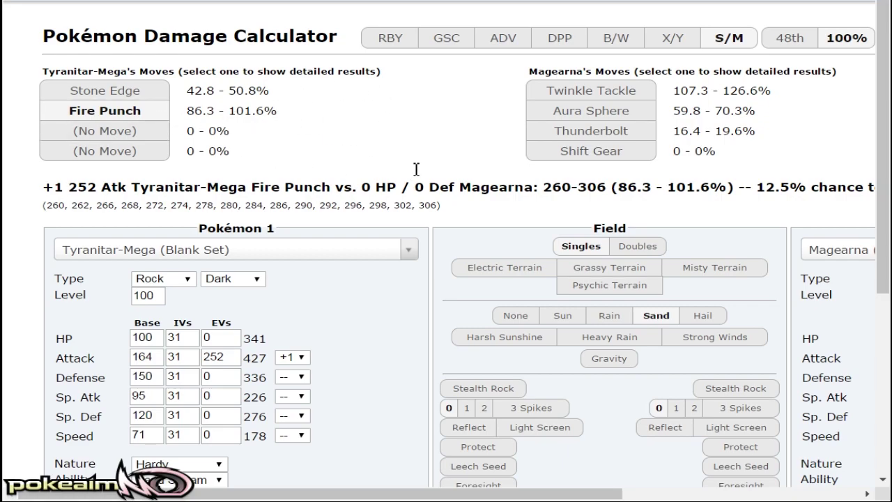
drag(416, 171, 43, 185)
click(536, 179)
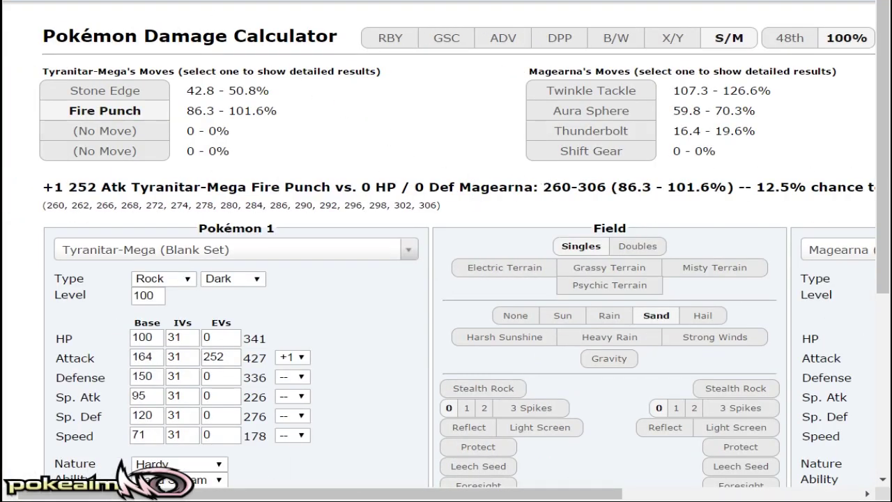